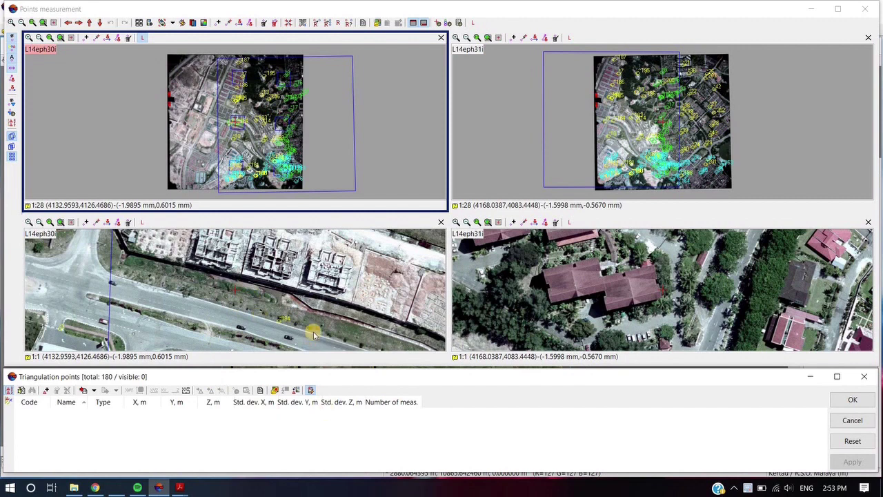
Add ground control point 109 to the triangulation points list, then minimize PHOTOMOD to the desktop.
left_click(46, 392)
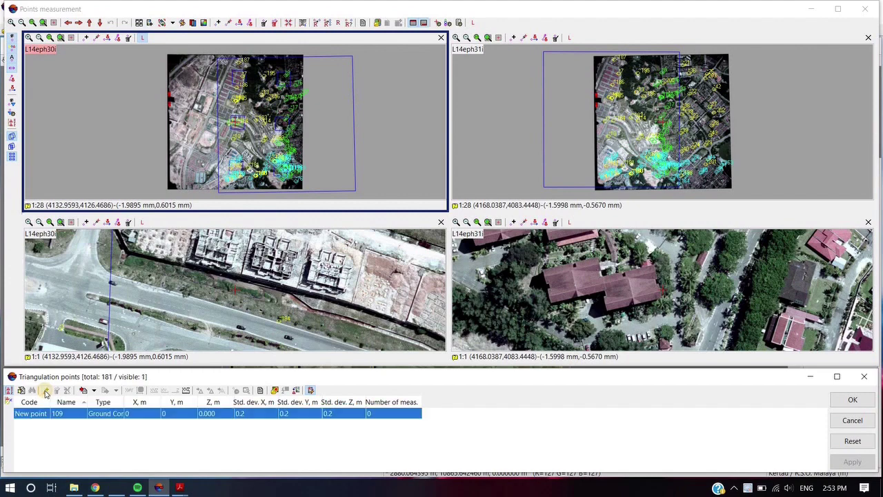
left_click(170, 487)
Name the new point 1004 and paste its X coordinate 389851.578 from the GCP PDF.
mouse_move(175, 487)
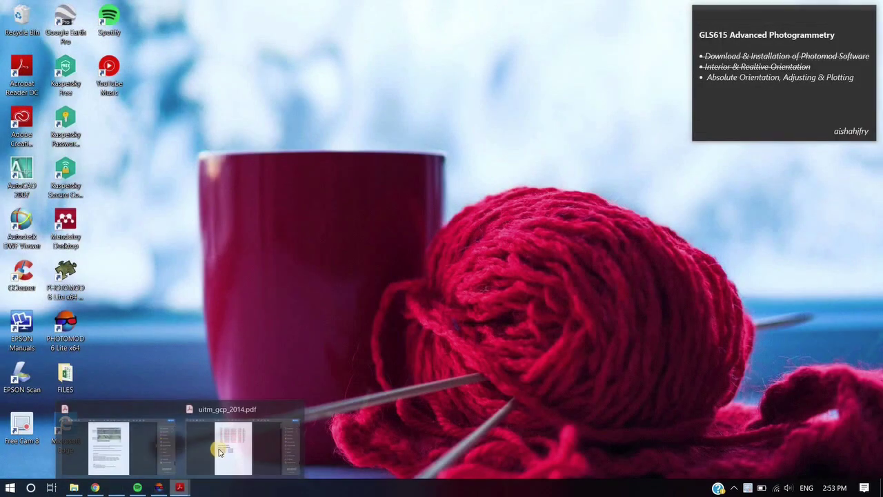
left_click(218, 448)
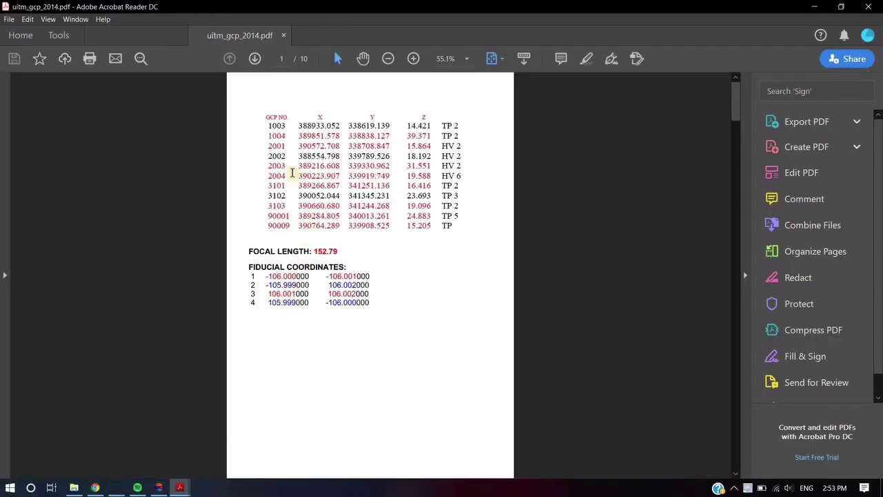
left_click_drag(299, 132, 340, 134)
key("ctrl+c")
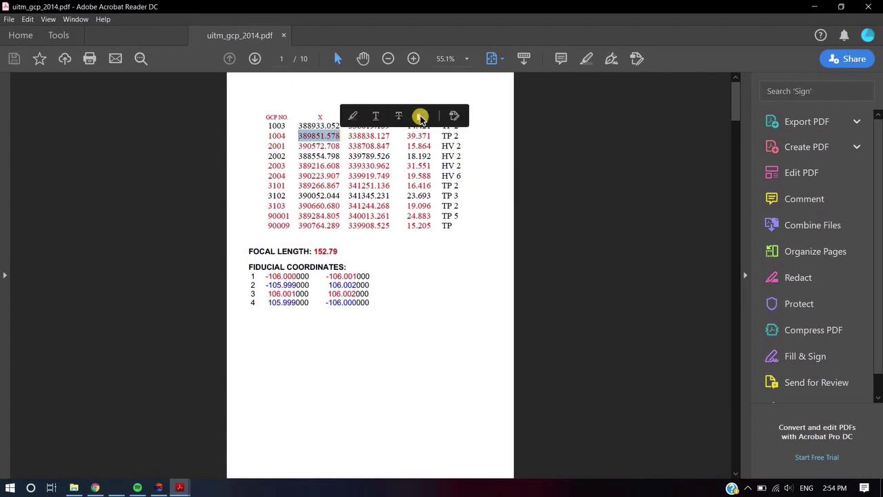
left_click(421, 116)
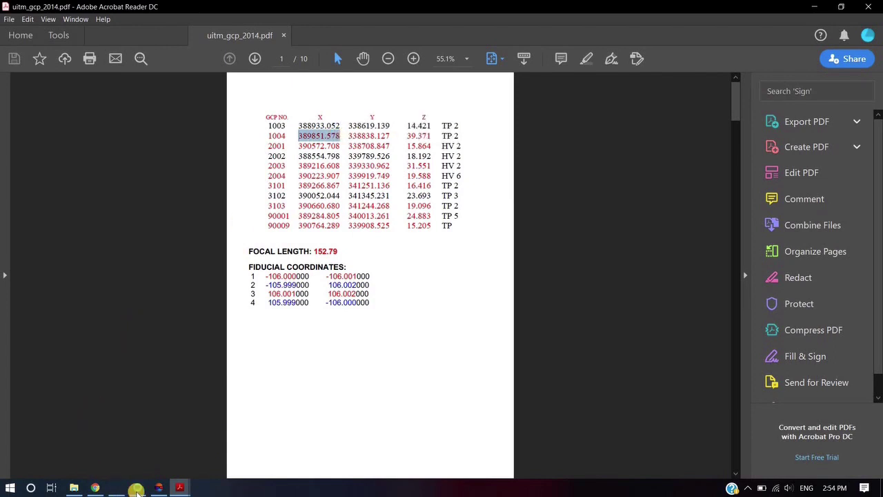
left_click(158, 487)
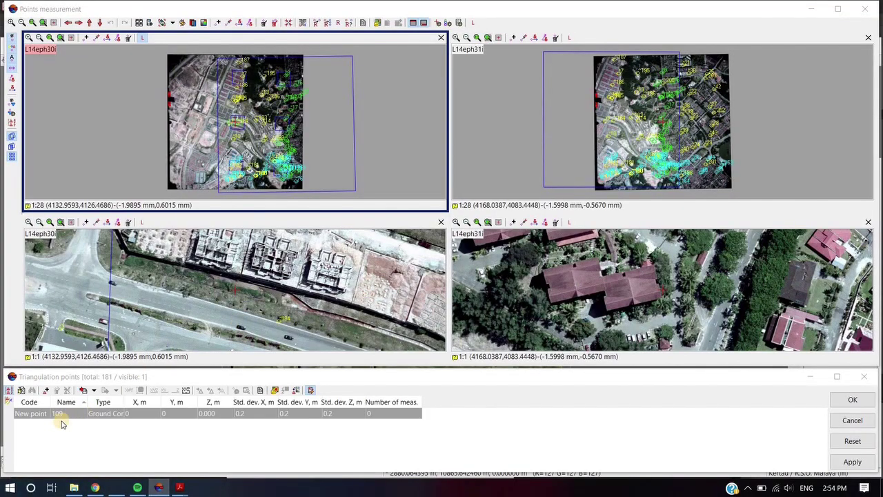
left_click(55, 414)
left_click(57, 414)
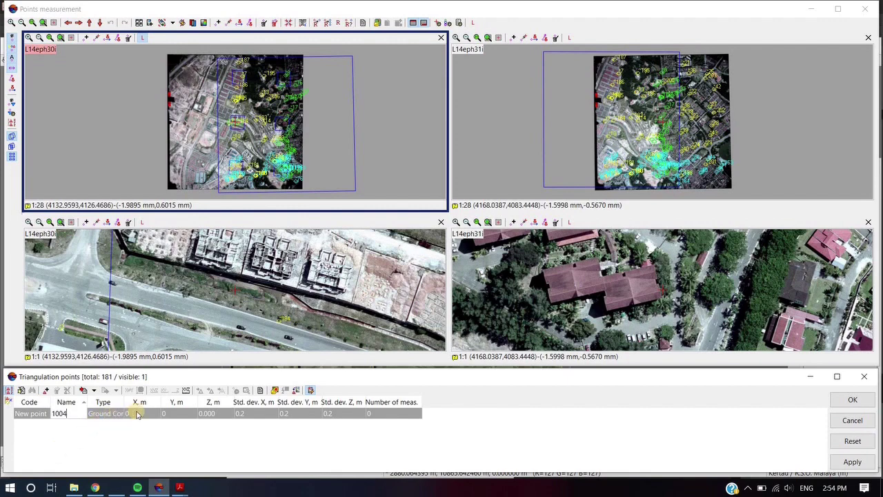
left_click(138, 413)
left_click(138, 414)
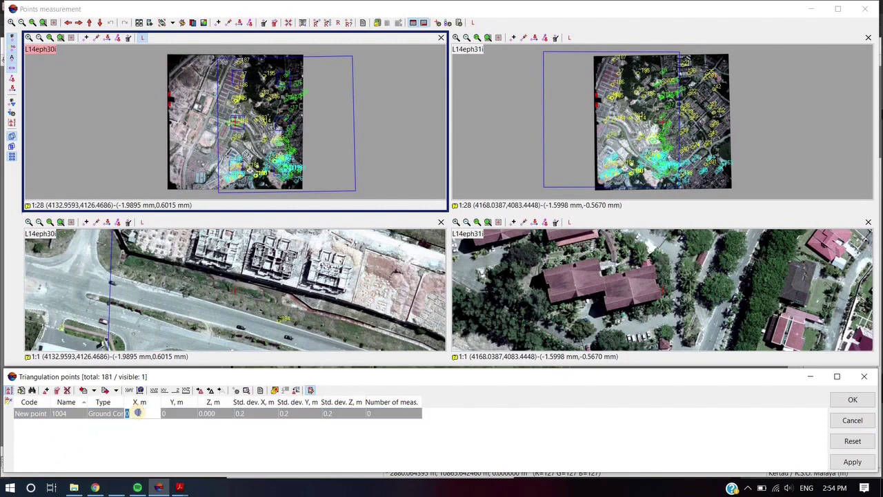
right_click(137, 413)
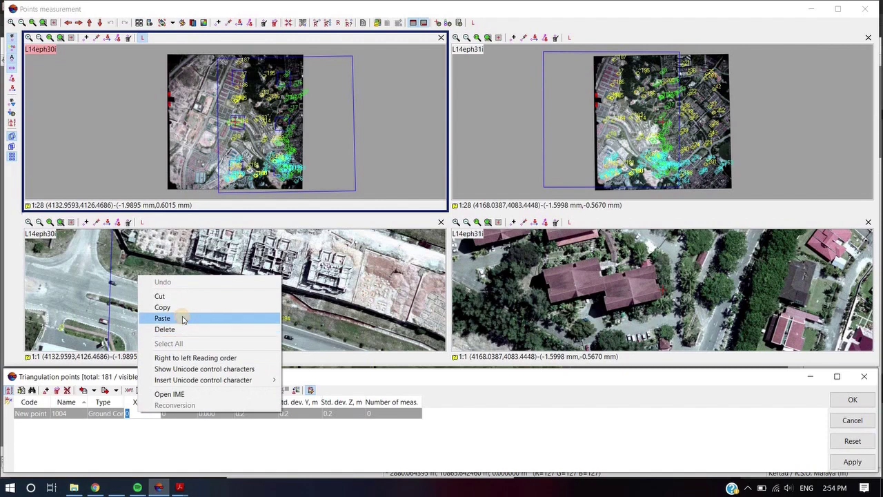
left_click(181, 317)
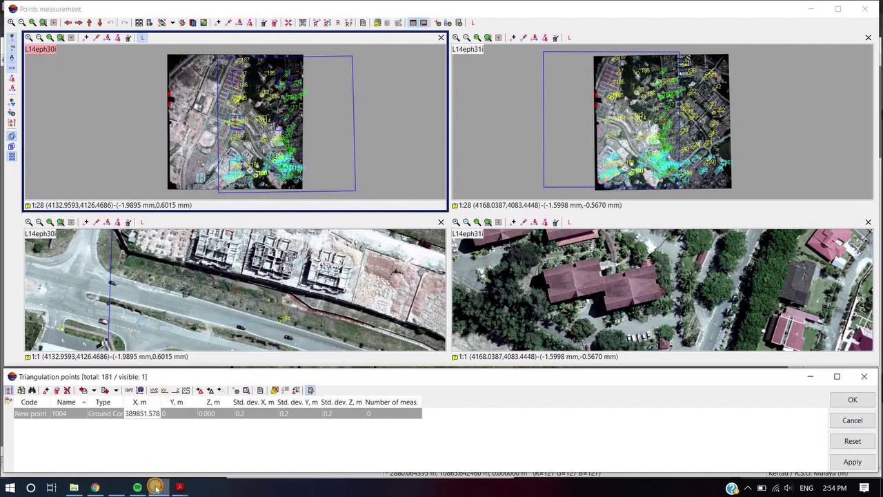
Paste point 1004's Y coordinate 338838.127 from the GCP document.
left_click(180, 487)
left_click_drag(349, 136, 390, 136)
key("ctrl+c")
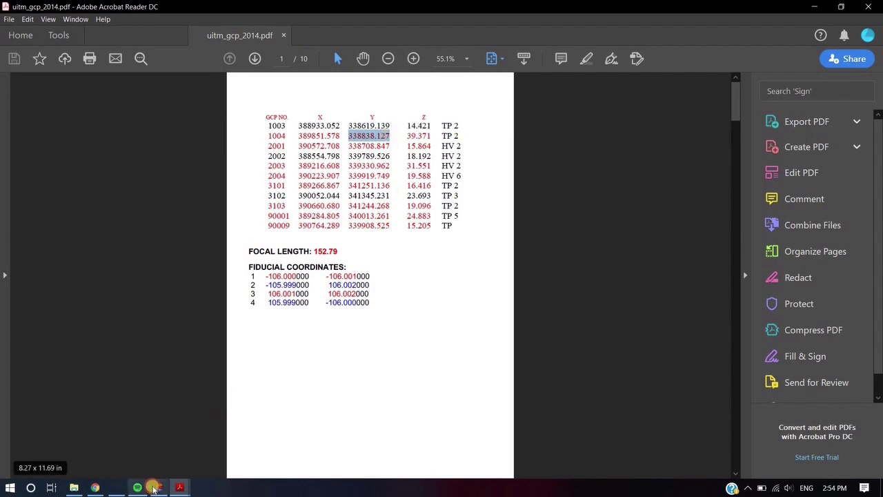
left_click(158, 487)
left_click(174, 413)
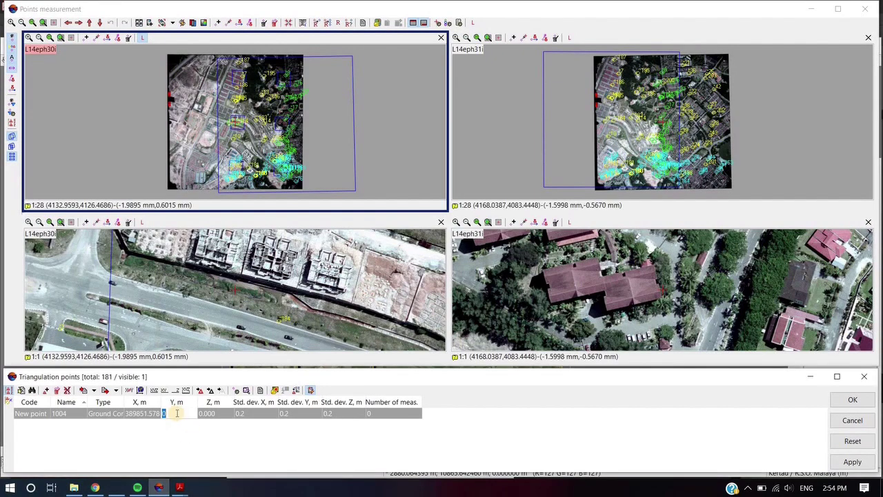
right_click(176, 412)
left_click(230, 319)
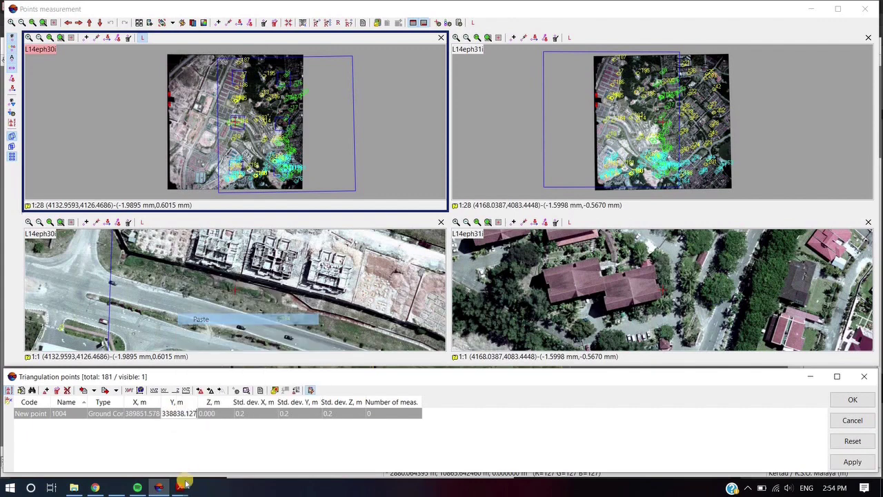
left_click(531, 235)
Paste point 1004's Z coordinate 39.371 and apply the point.
key("alt+Tab")
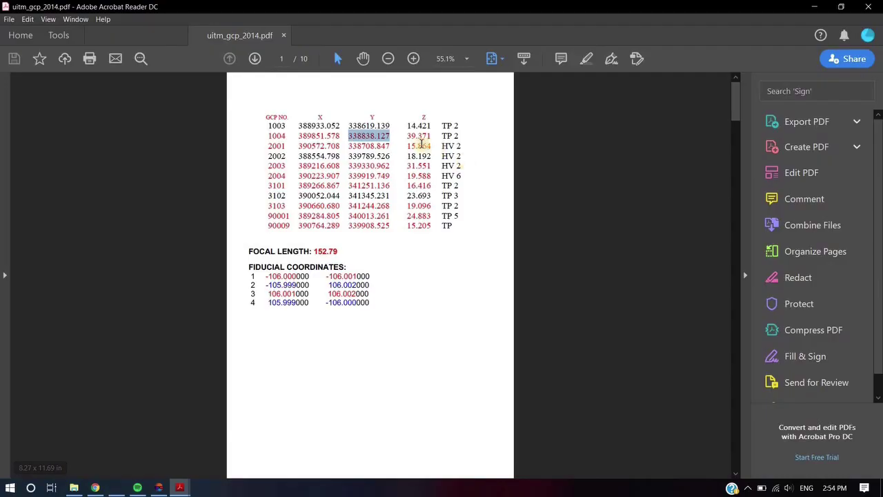
left_click_drag(407, 136, 432, 136)
key("ctrl+c")
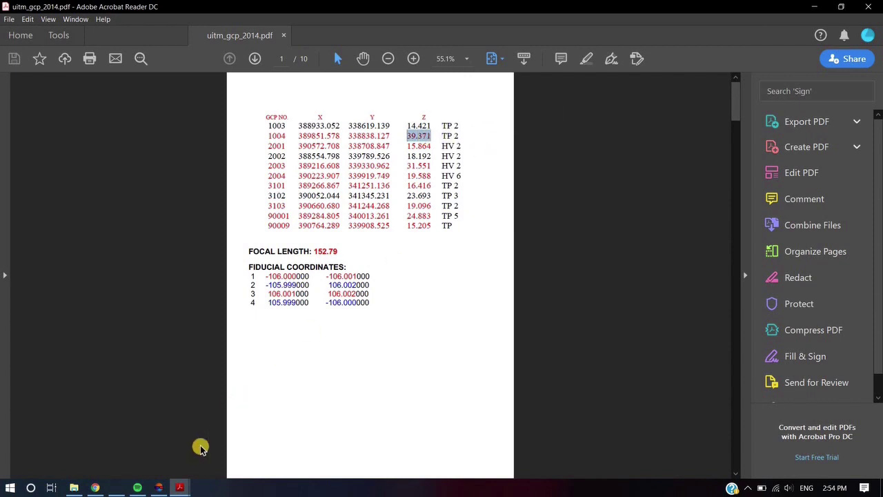
left_click(161, 487)
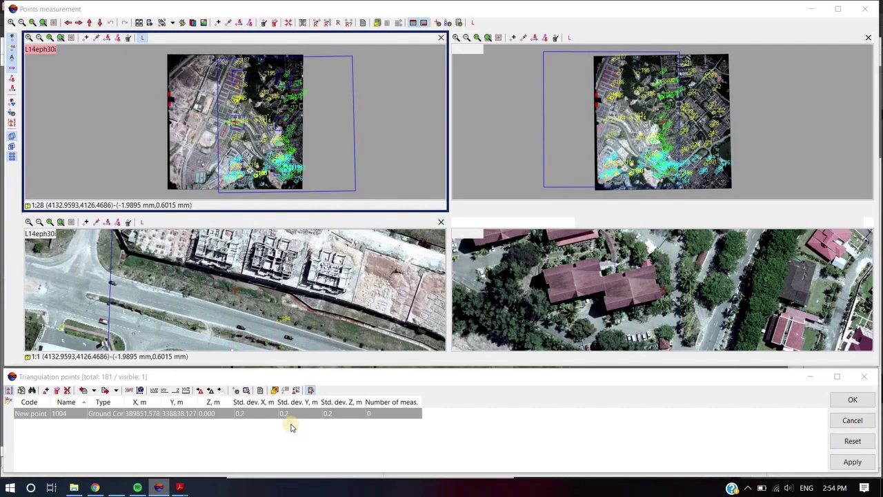
double_click(225, 414)
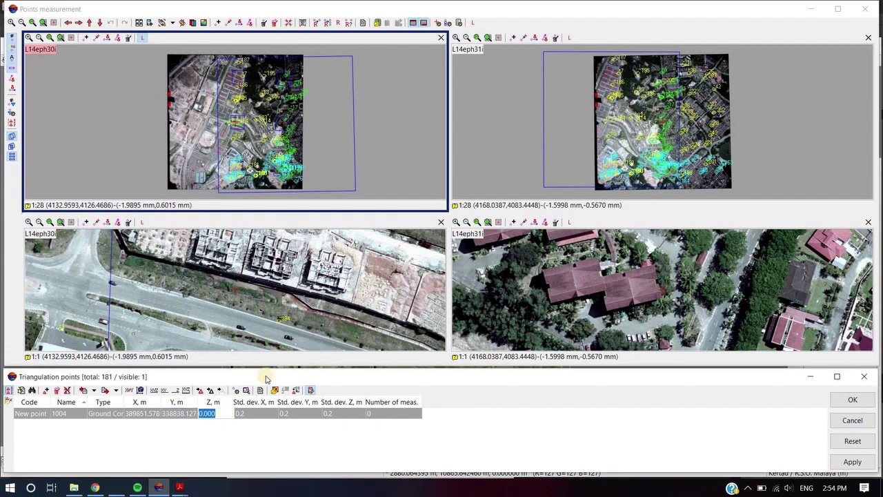
right_click(226, 413)
left_click(293, 321)
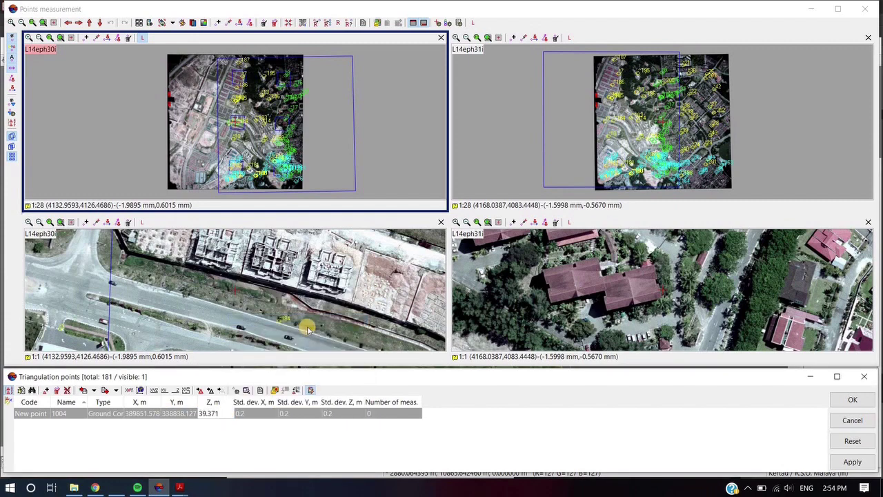
left_click(853, 461)
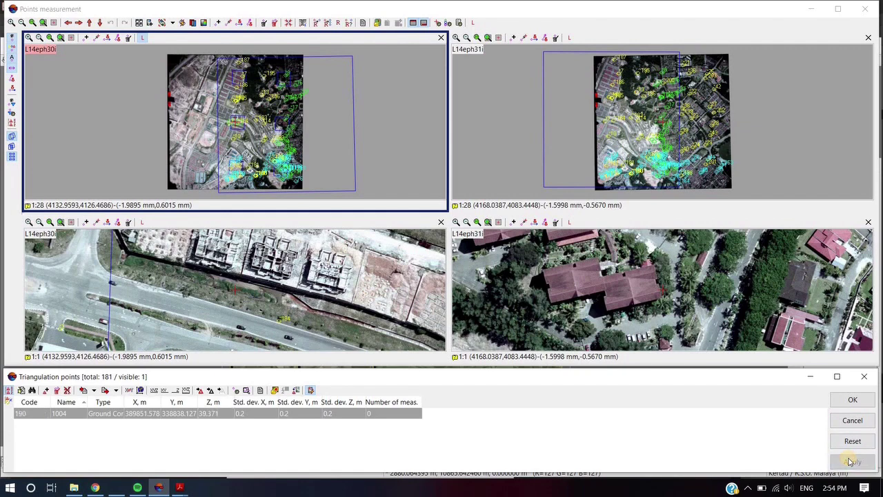
Add and commit ground control point 90009, then select point 1004 in the list.
left_click(46, 391)
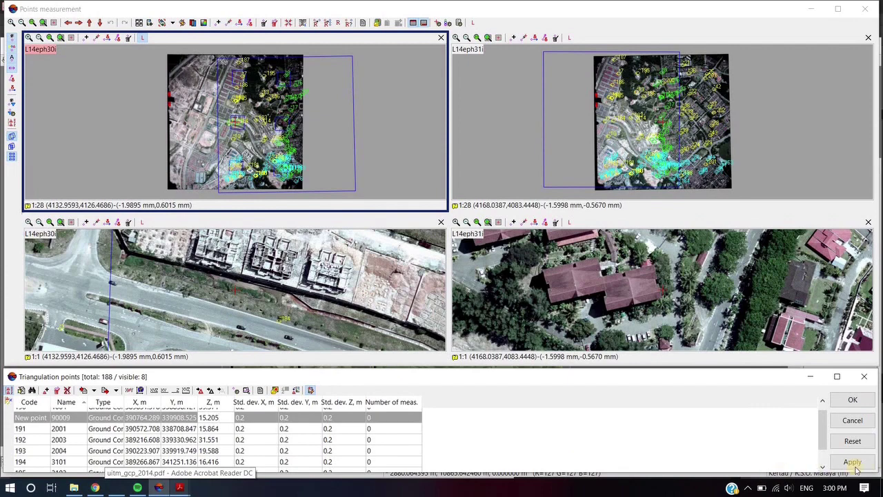
left_click(853, 462)
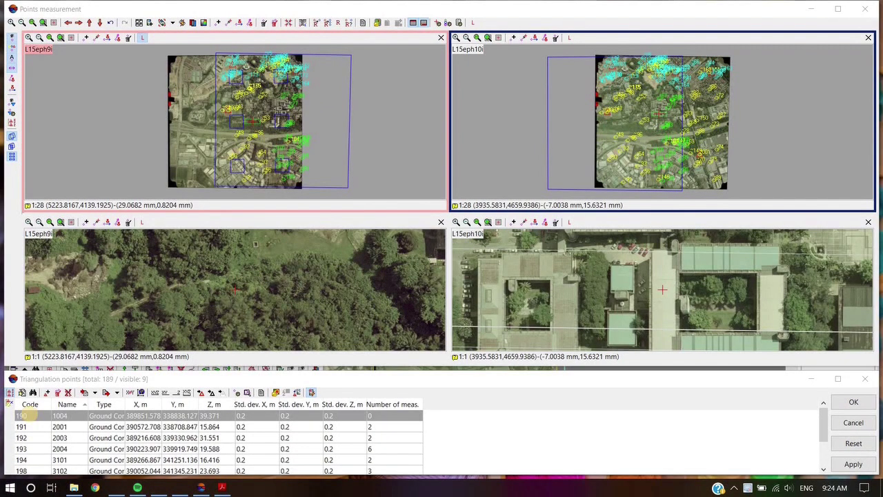
left_click(30, 416)
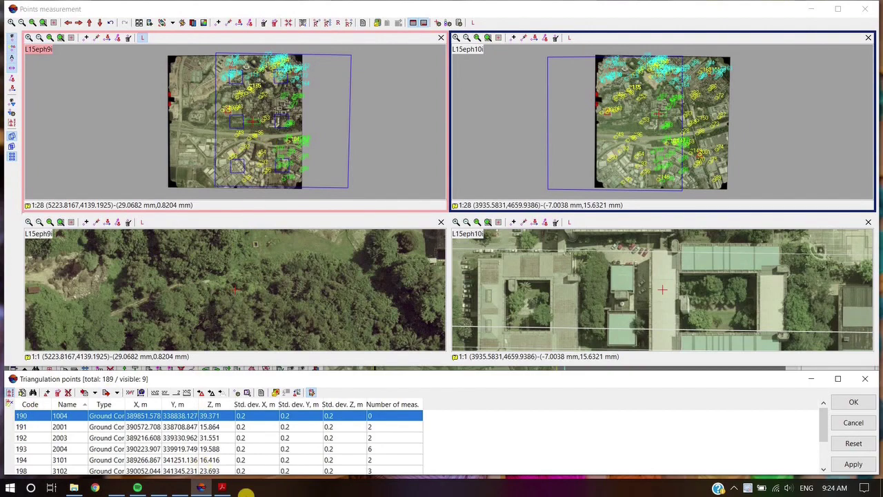
Show uitm_gcp_2014.pdf page 2 maximized at fit-to-width, scrolled to TK 1004's reference images.
left_click(222, 488)
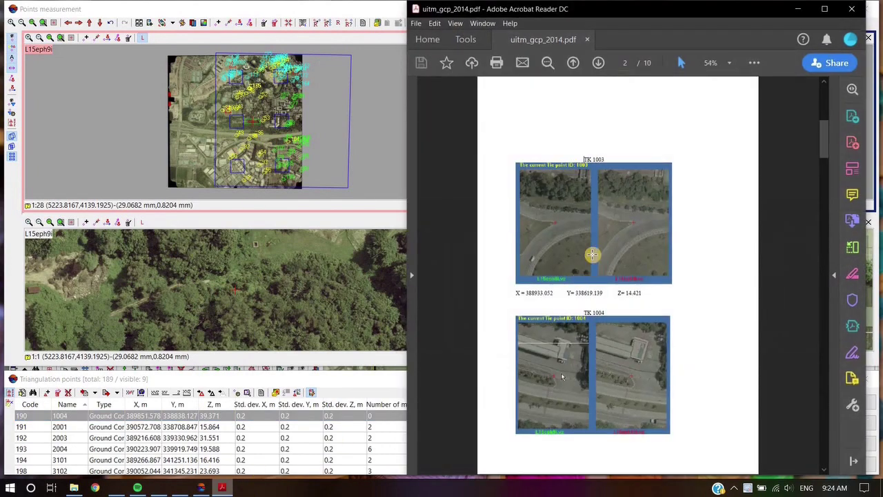
scroll(600, 240, "down", 5)
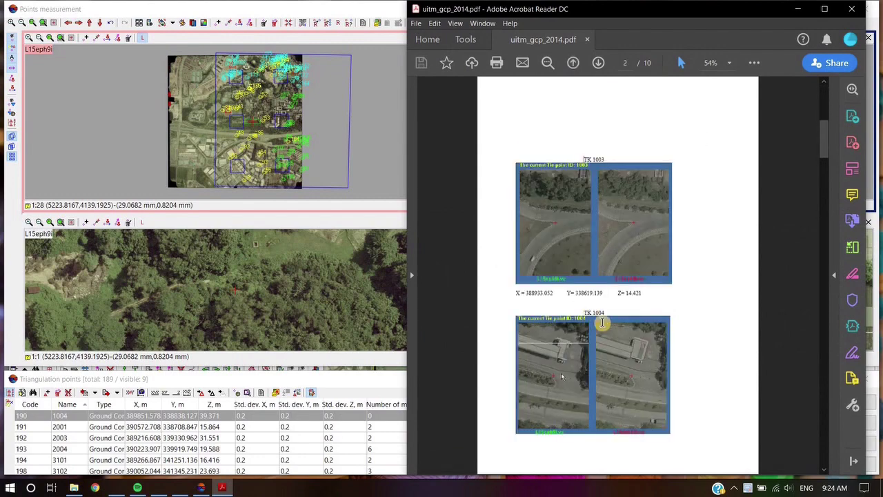
left_click(825, 9)
left_click(492, 59)
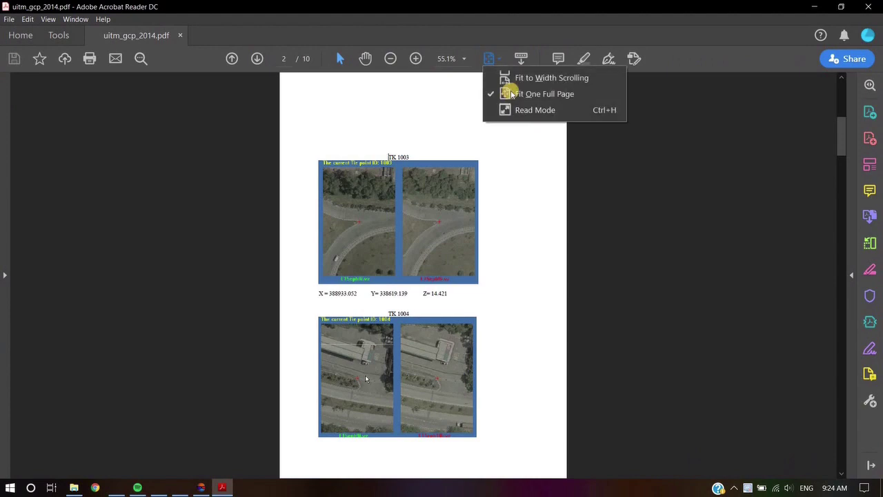
left_click(525, 78)
scroll(439, 221, "down", 10)
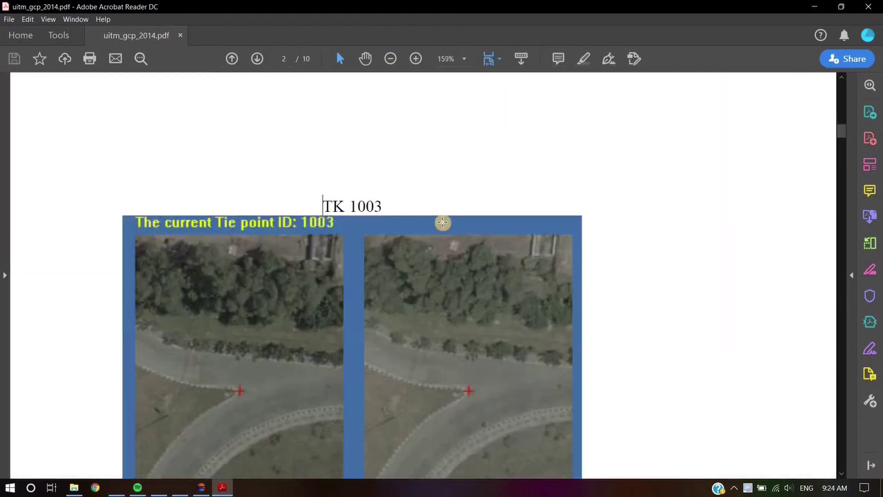
scroll(442, 222, "down", 5)
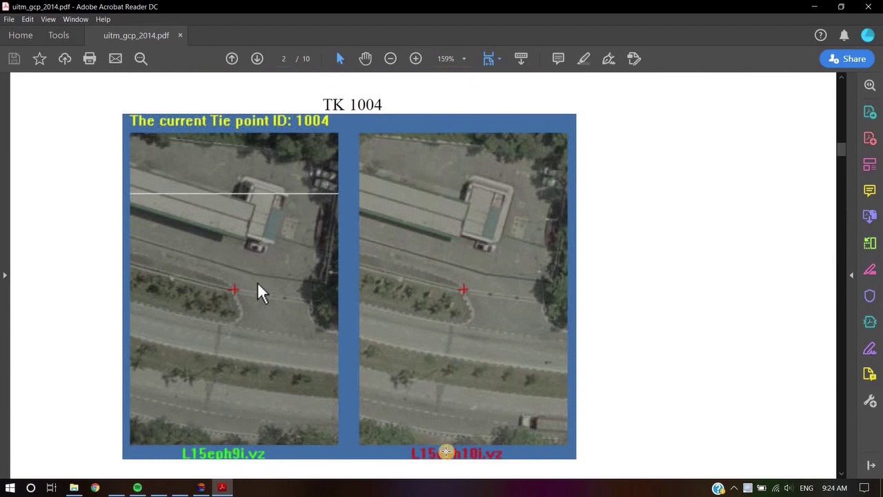
Measure point 1004 on L15eph9i at the building spot shown in the reference PDF.
left_click(204, 488)
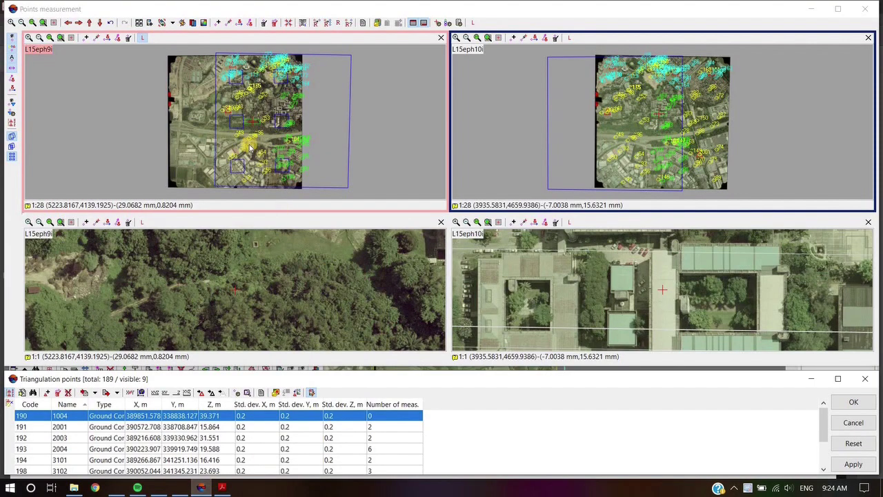
left_click(270, 148)
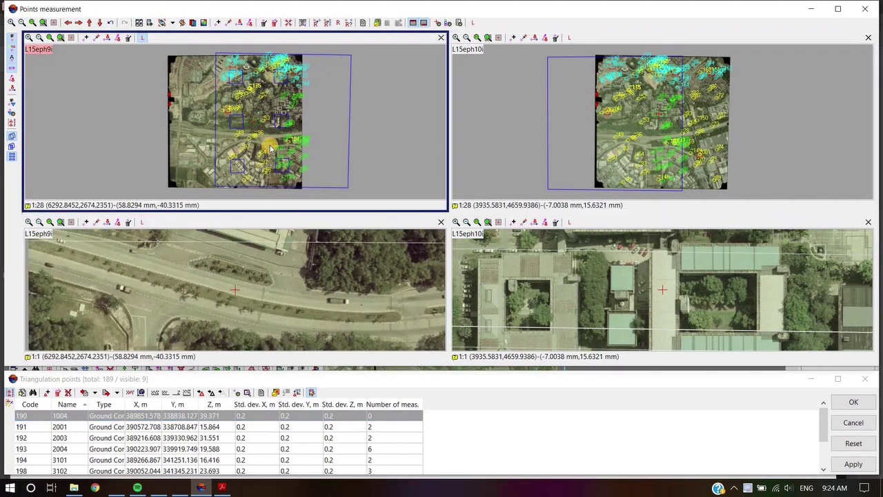
left_click(272, 149)
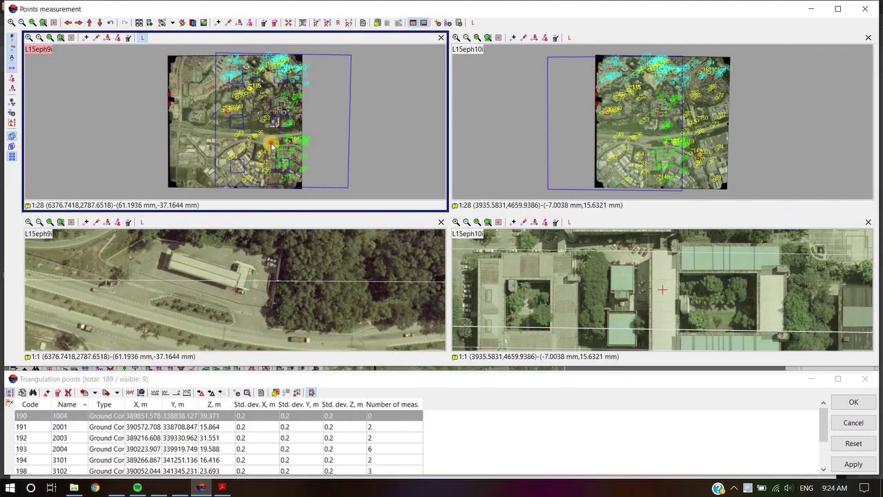
left_click(232, 308)
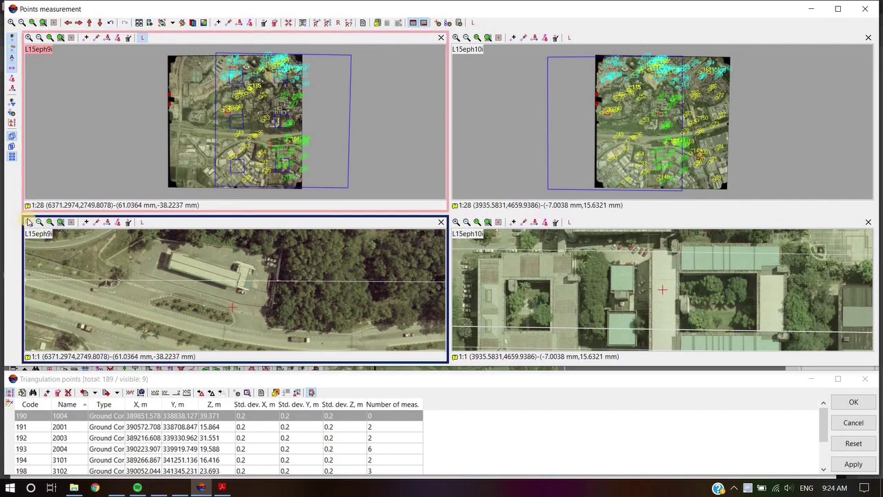
left_click(28, 221)
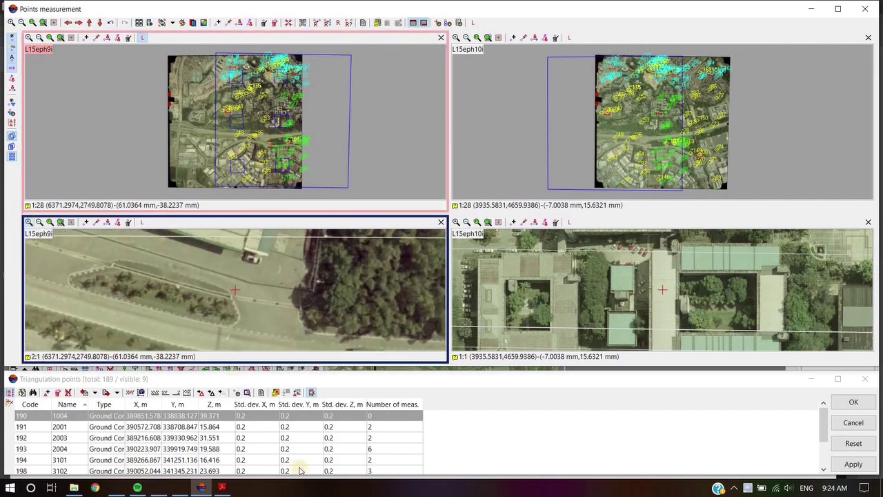
left_click(225, 489)
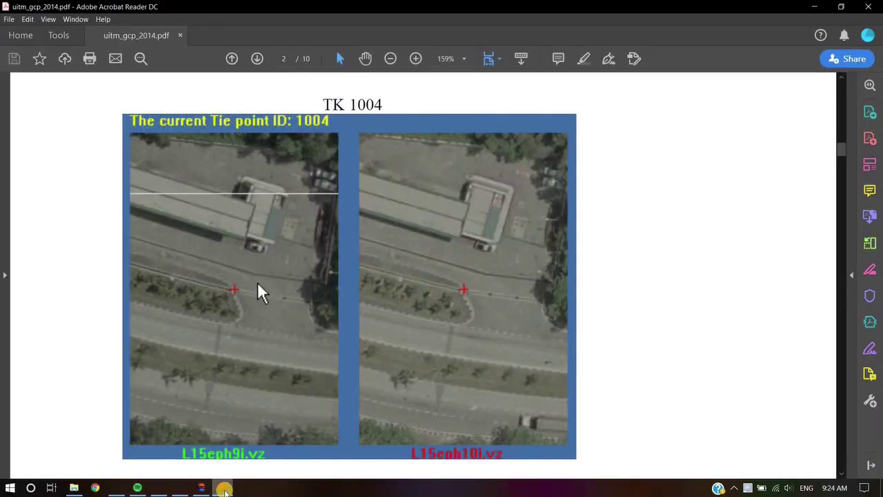
left_click(225, 489)
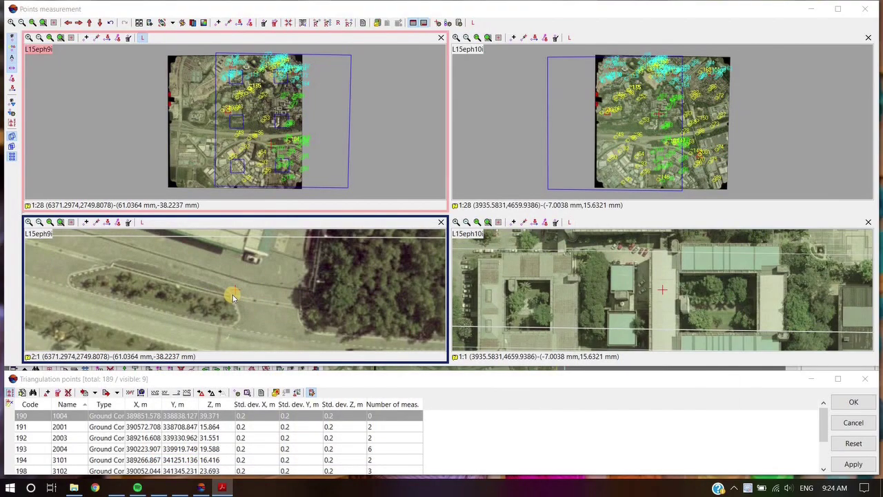
left_click(232, 295)
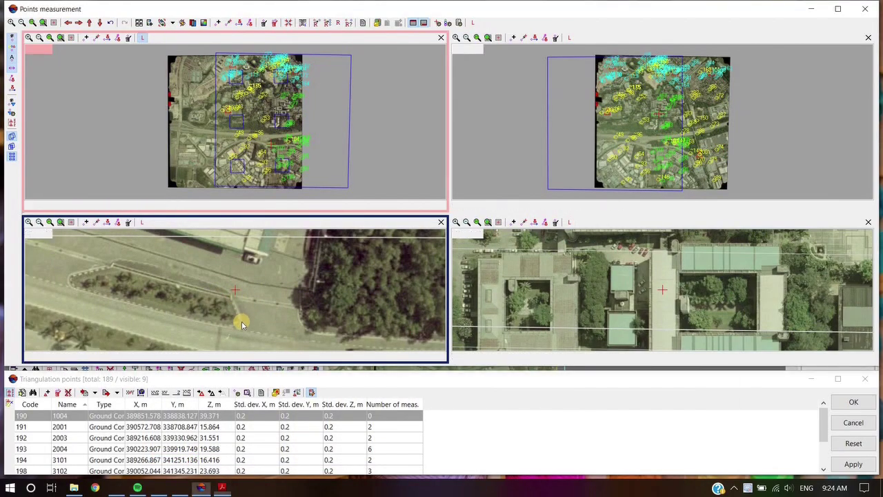
left_click(98, 223)
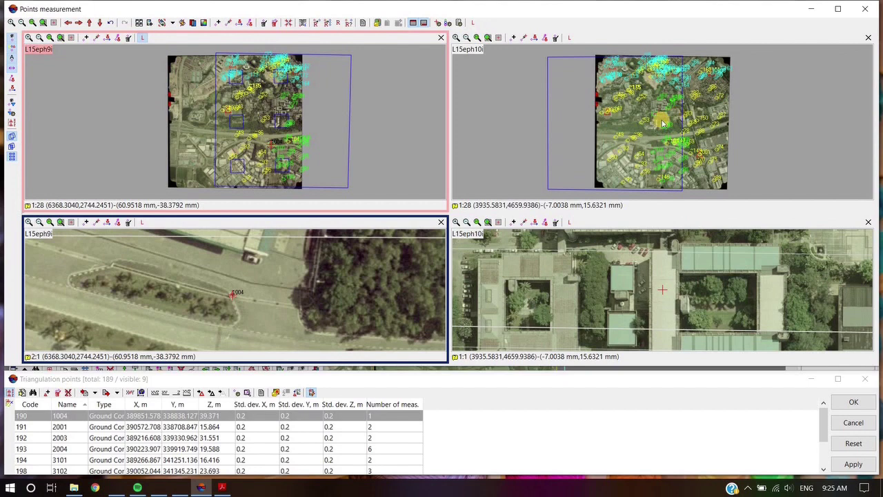
Measure point 1004 on L15eph10i and check it against the reference sheet.
left_click(648, 148)
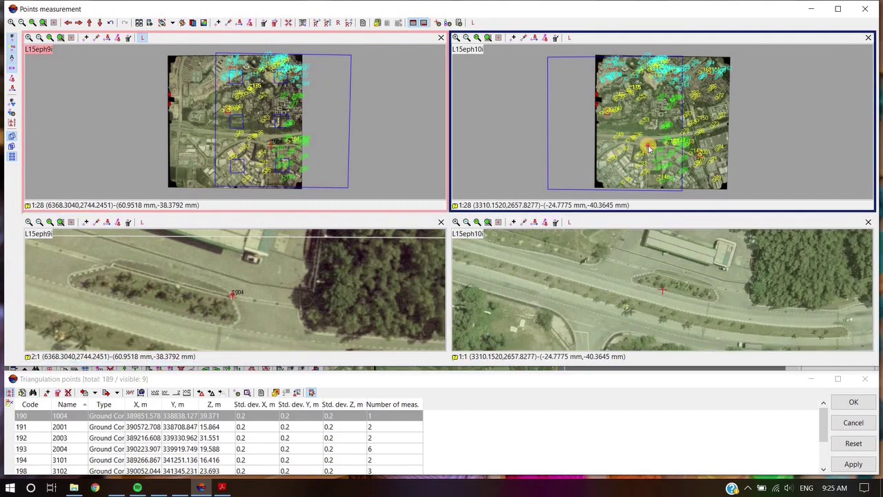
left_click(715, 289)
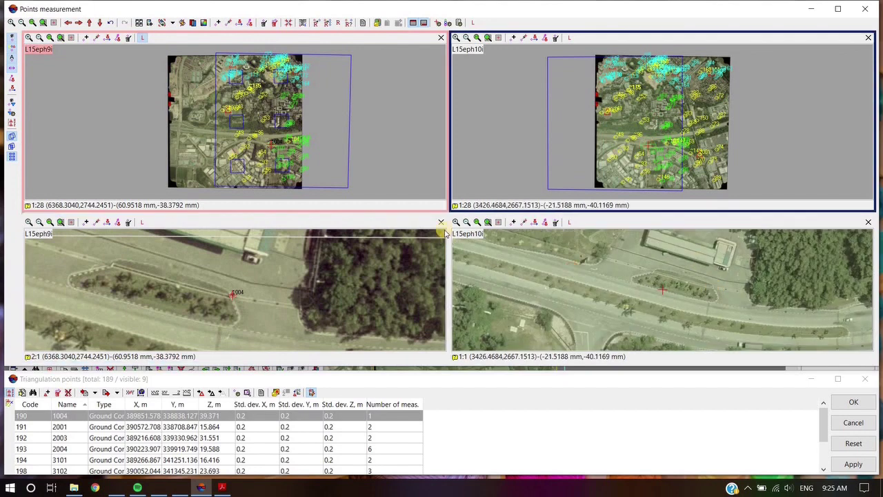
left_click(456, 222)
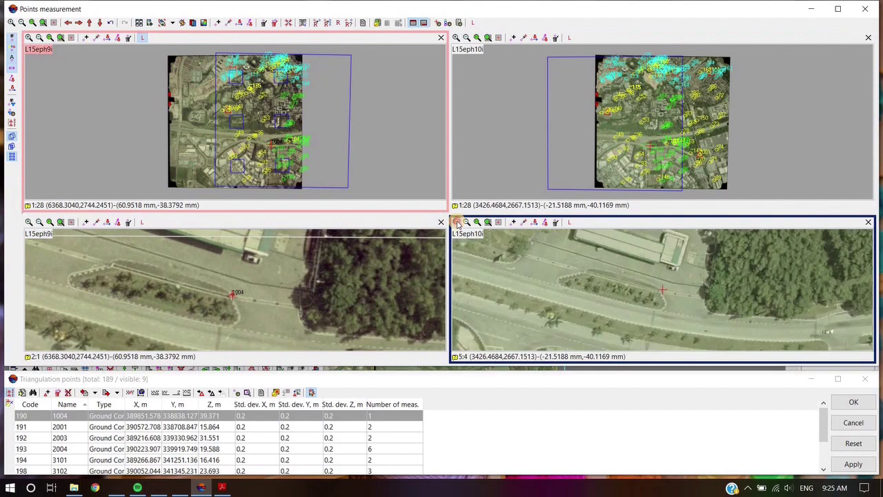
left_click(678, 280)
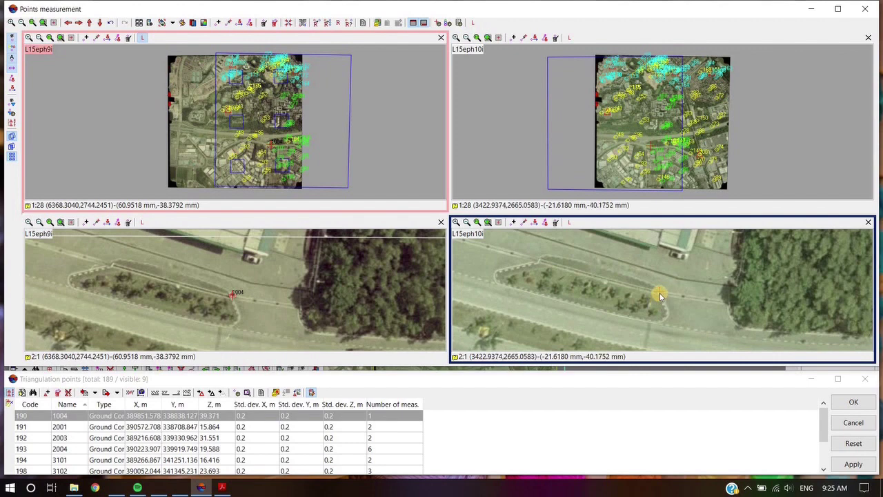
left_click(525, 225)
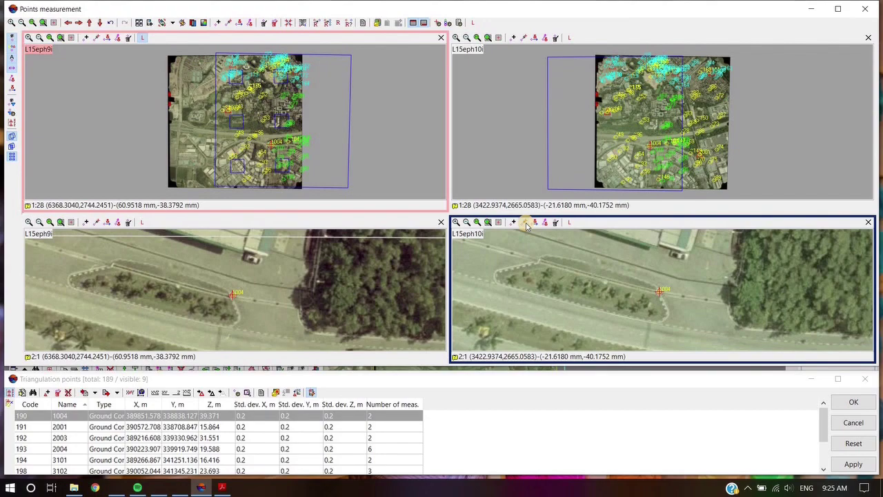
left_click(222, 489)
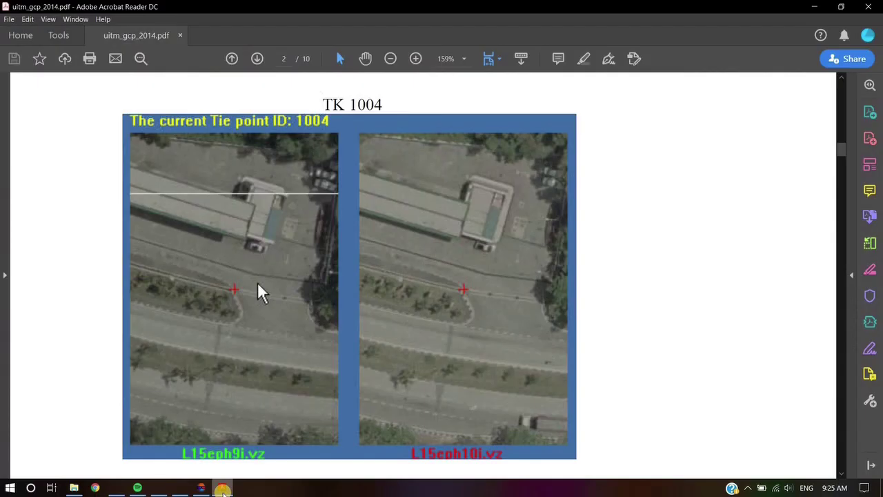
scroll(257, 400, "down", 3)
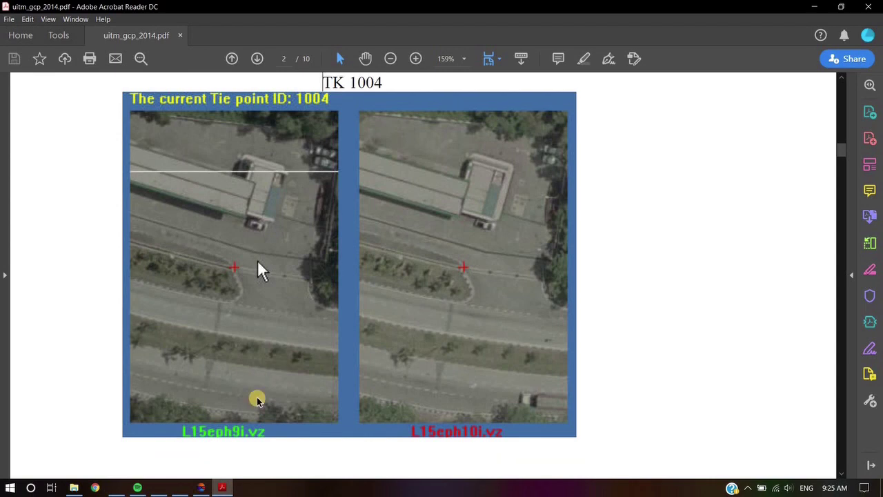
scroll(256, 400, "down", 8)
scroll(256, 398, "up", 10)
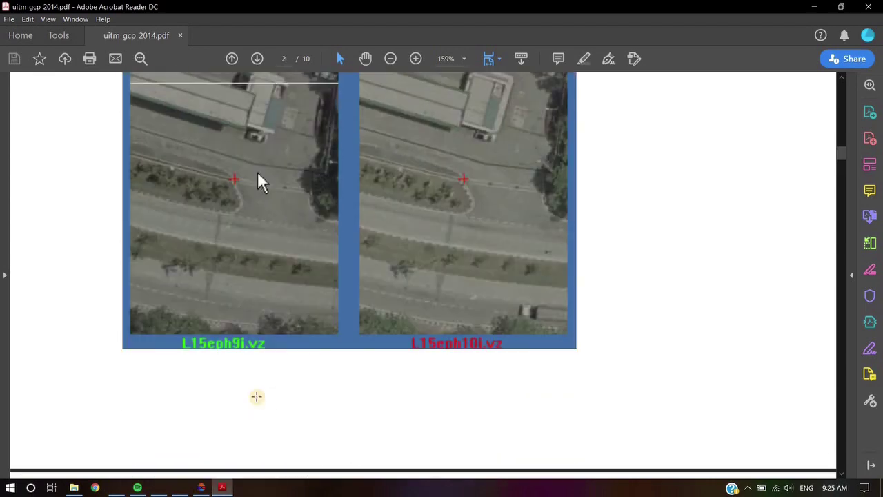
key("alt+Tab")
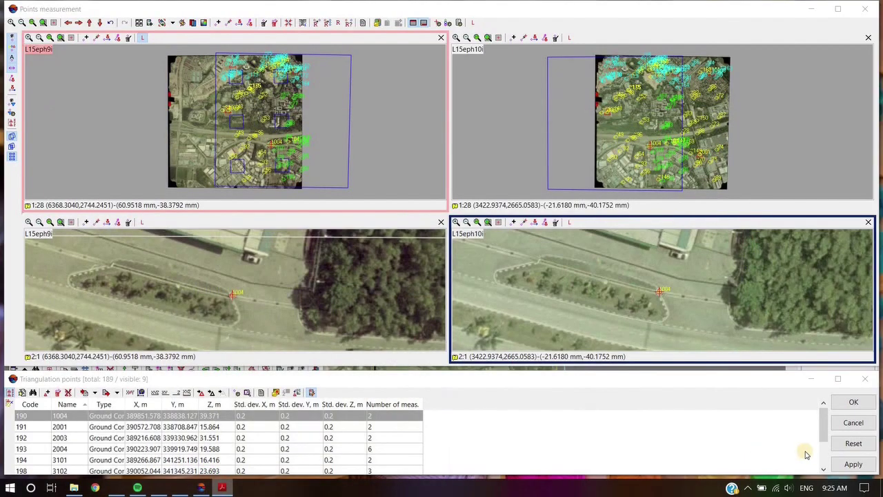
Apply point 1004's two measurements and close the Points measurement windows.
left_click(837, 465)
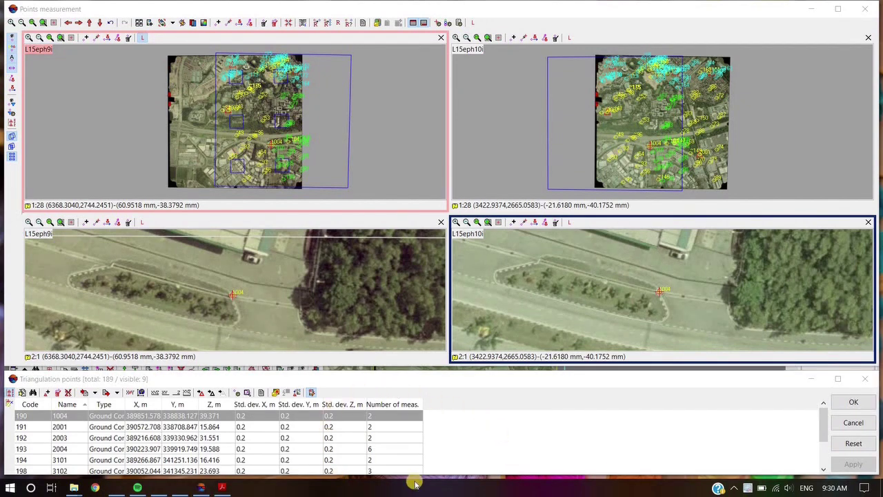
left_click_drag(825, 417, 825, 455)
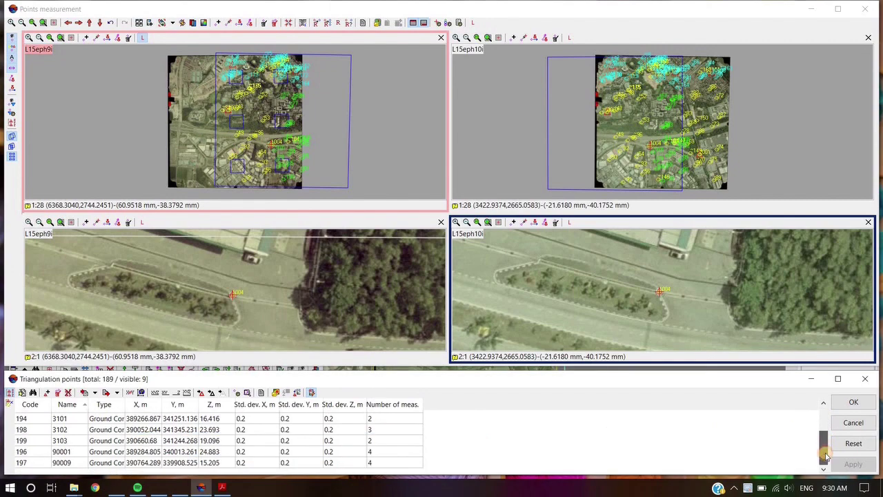
left_click(852, 402)
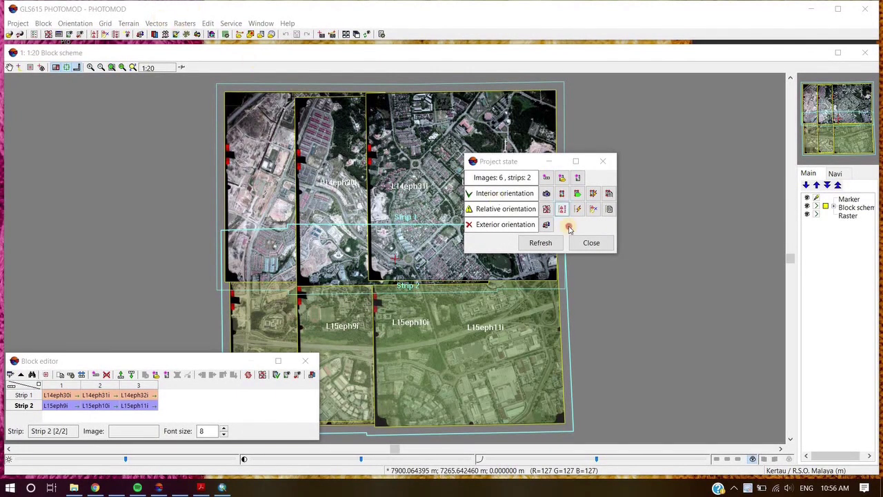
Open Block adjustment from Exterior orientation and show its Parameters dialog.
left_click(546, 225)
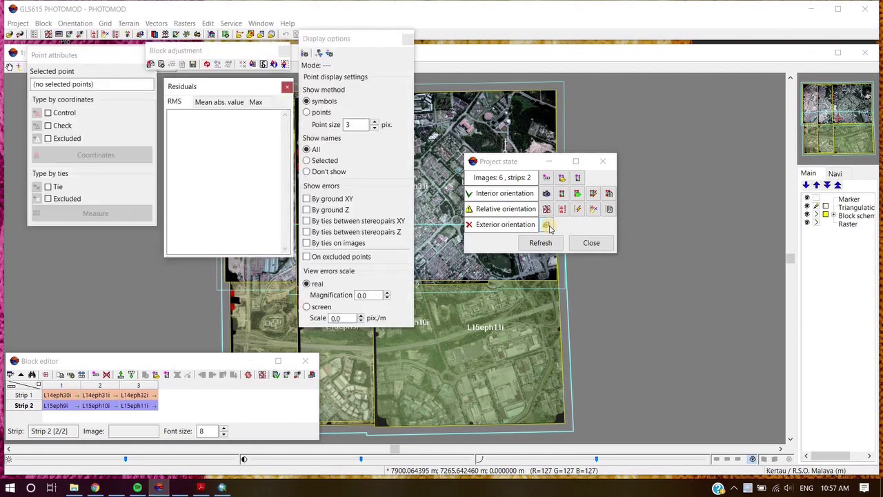
left_click(161, 64)
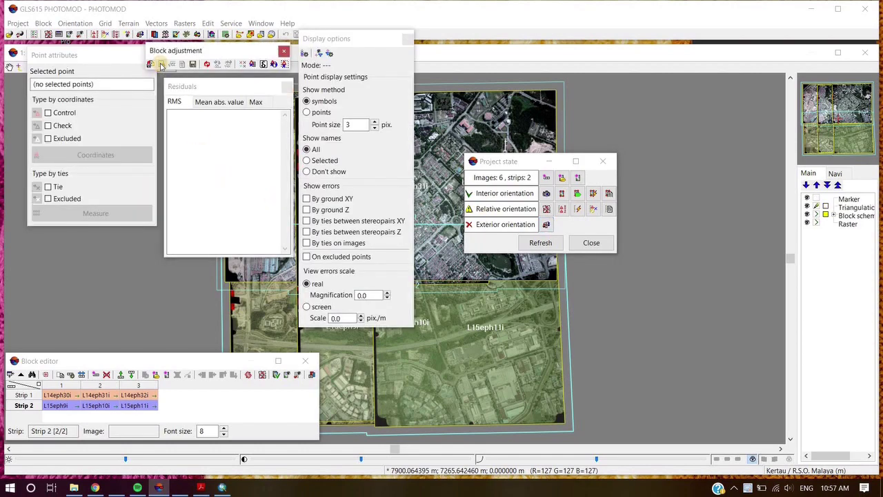
left_click(160, 65)
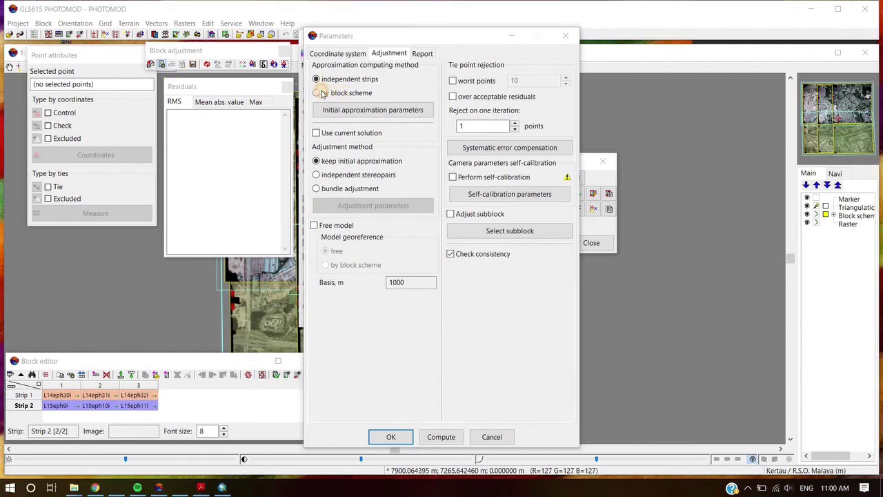
Use block-scheme approximation with bundle adjustment, then compute the block adjustment.
left_click(321, 93)
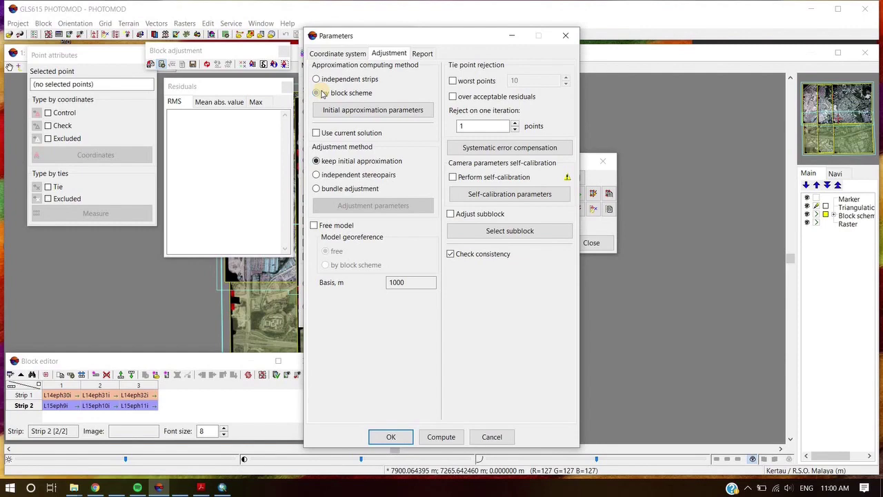
left_click(331, 191)
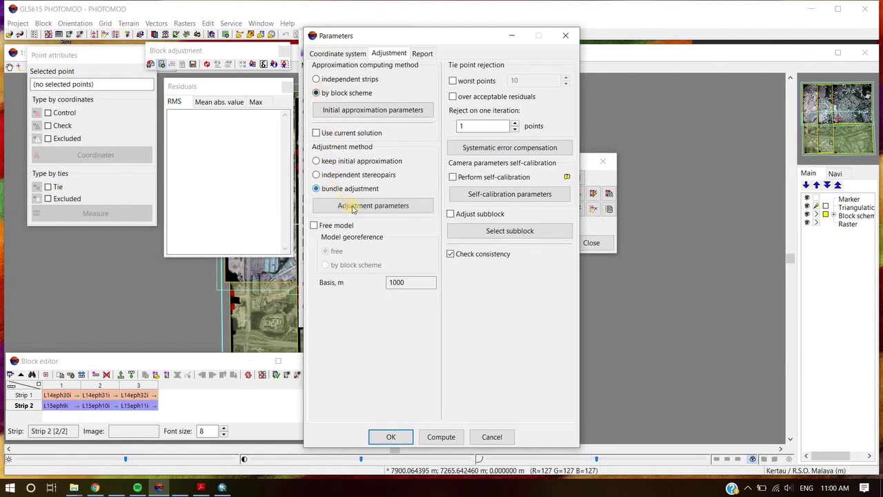
left_click(352, 206)
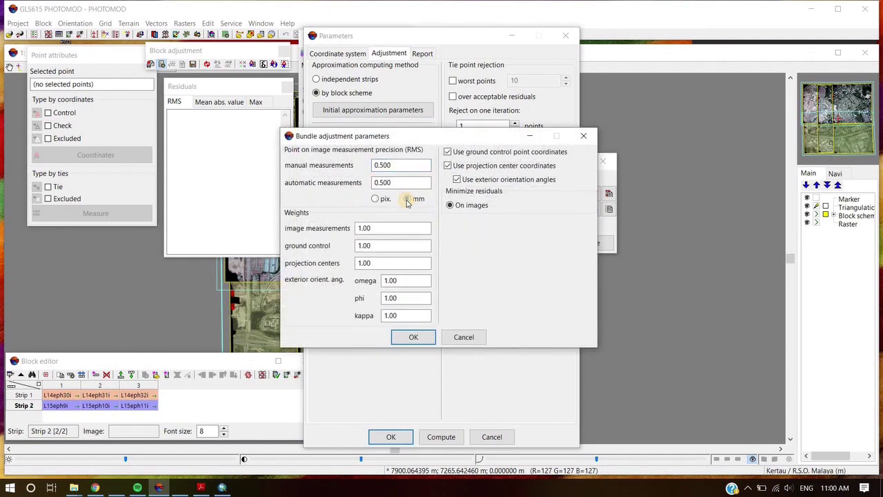
left_click(413, 336)
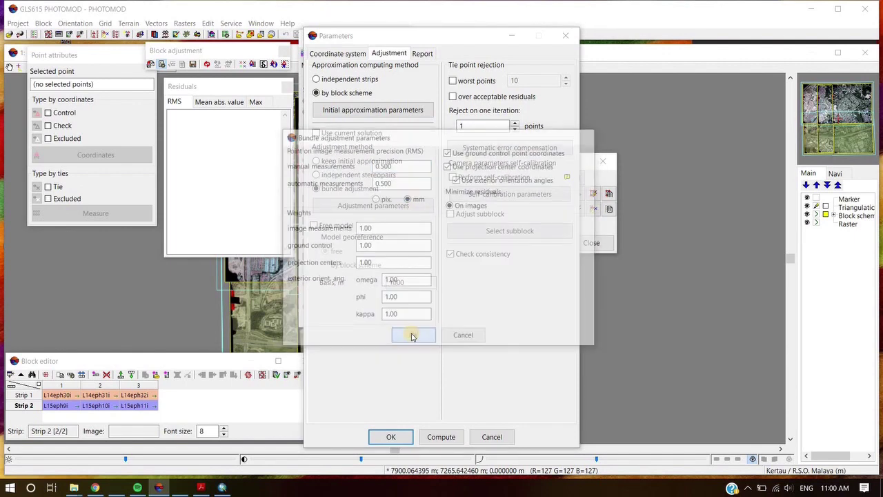
left_click(442, 436)
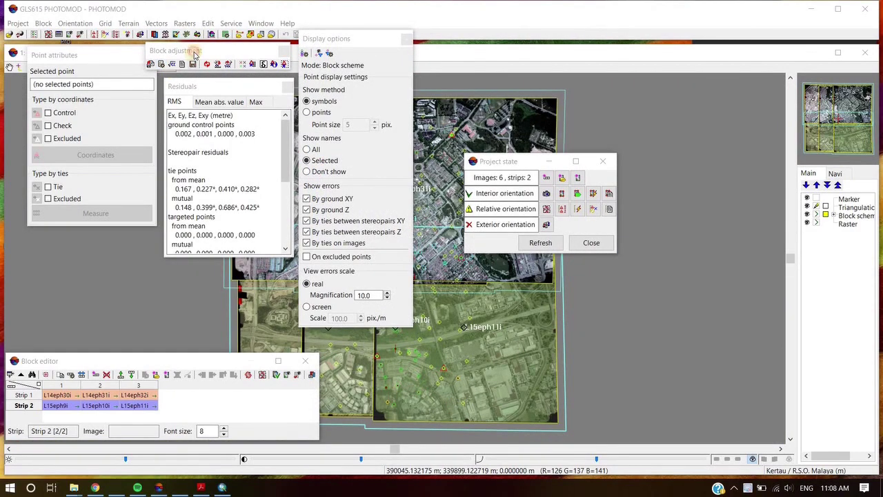
Generate the block adjustment report (Sigma_0 = 0.045), scroll through it, and close it.
left_click(195, 54)
left_click(184, 65)
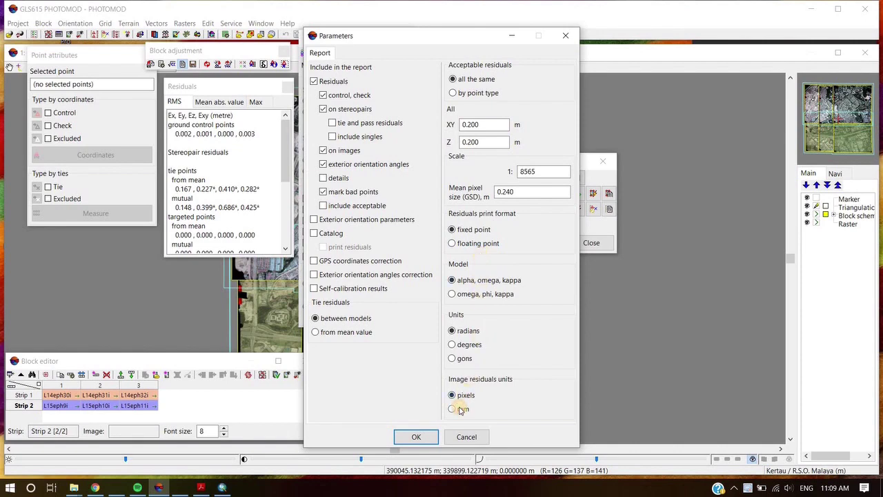
left_click(422, 436)
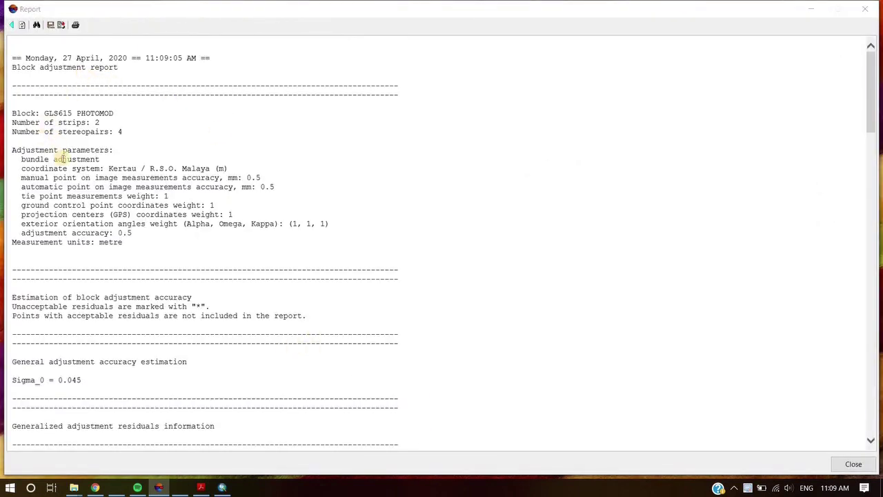
scroll(62, 145, "down", 15)
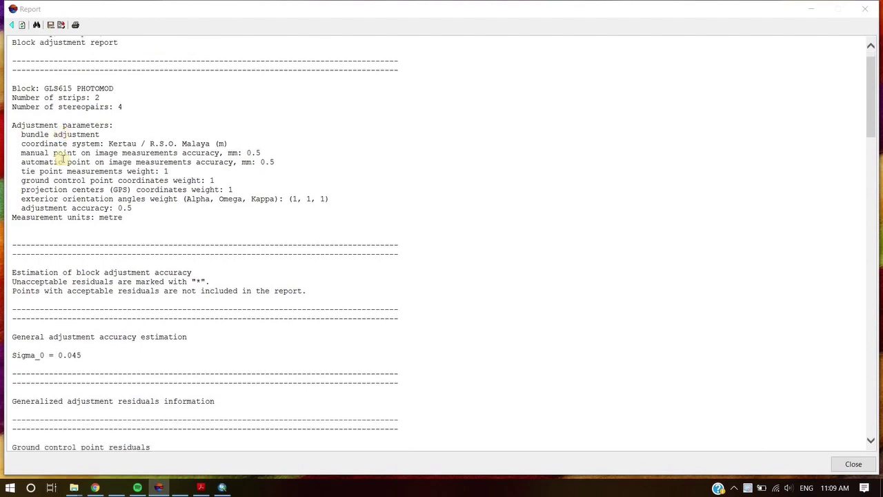
left_click(853, 464)
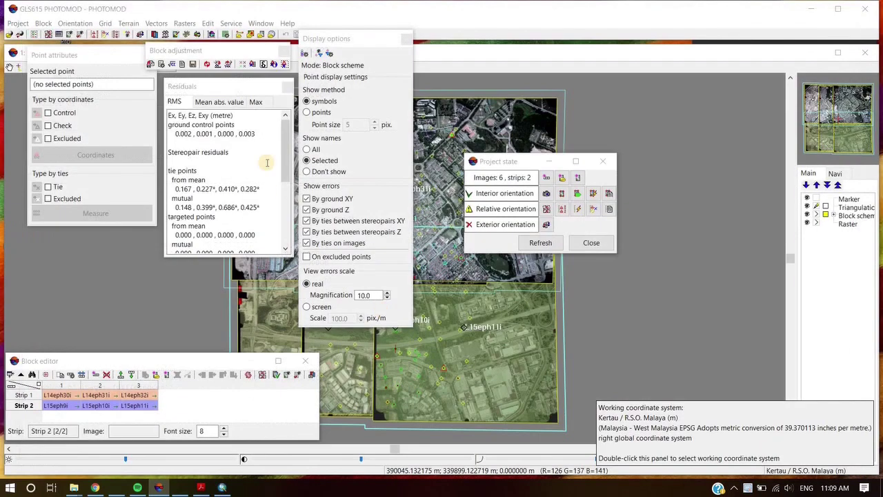
Save the adjustment results, refresh Project state to show exterior orientation complete, and close it.
left_click(194, 64)
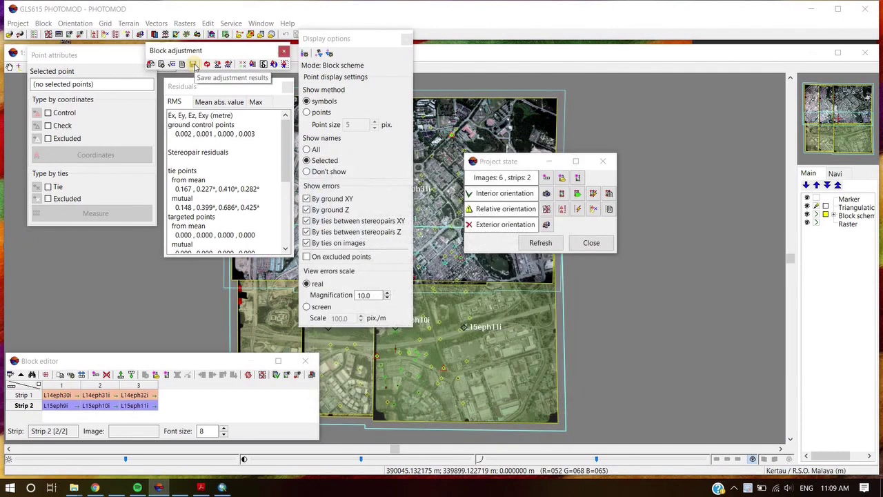
left_click(284, 52)
left_click(541, 246)
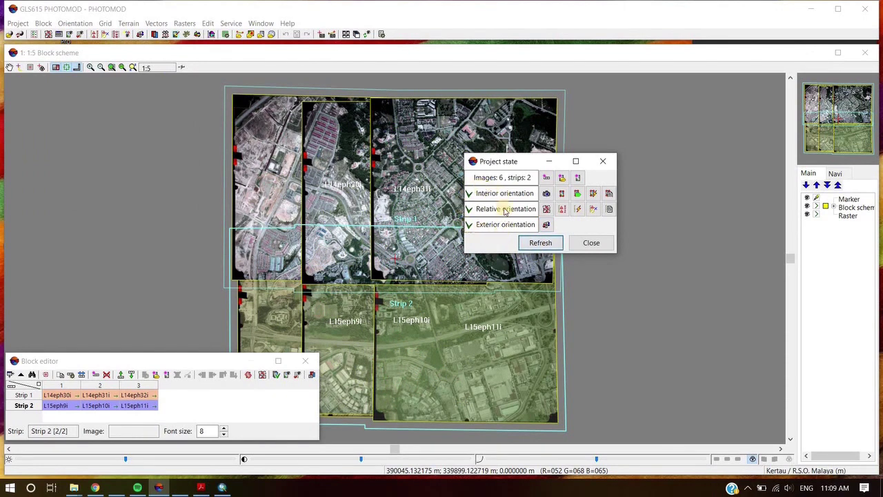
left_click(592, 244)
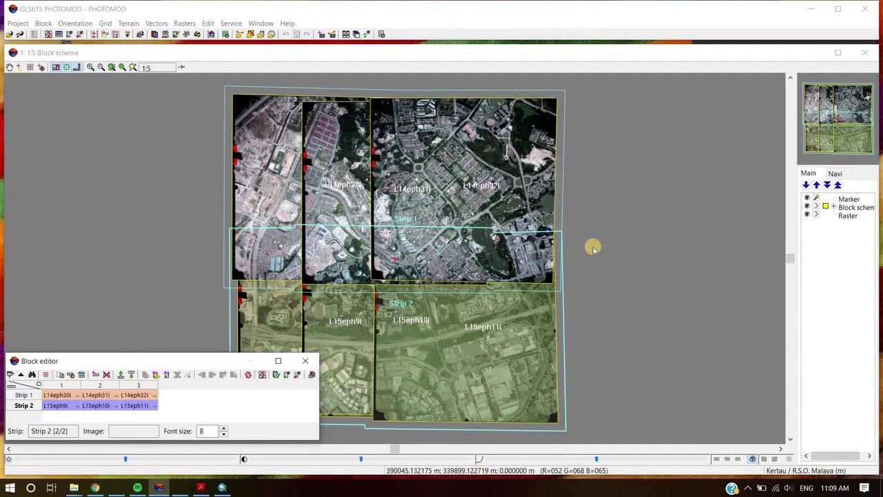